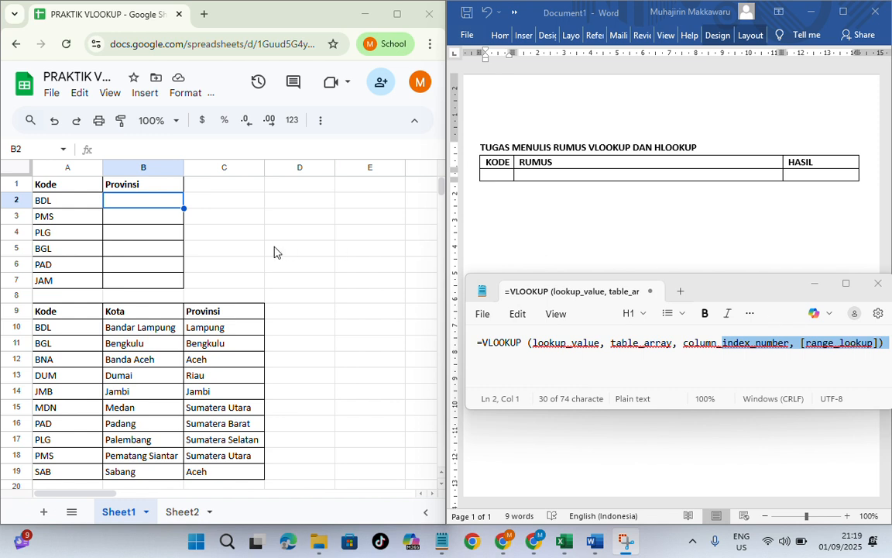
Step: Begin a VLOOKUP formula in cell B2 of Sheet1, using A2 as the search key
click(111, 204)
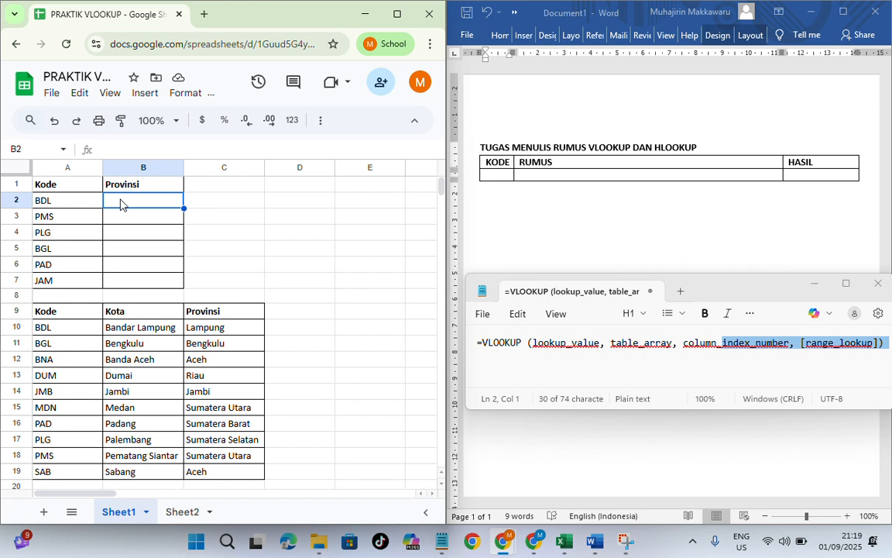
text(=)
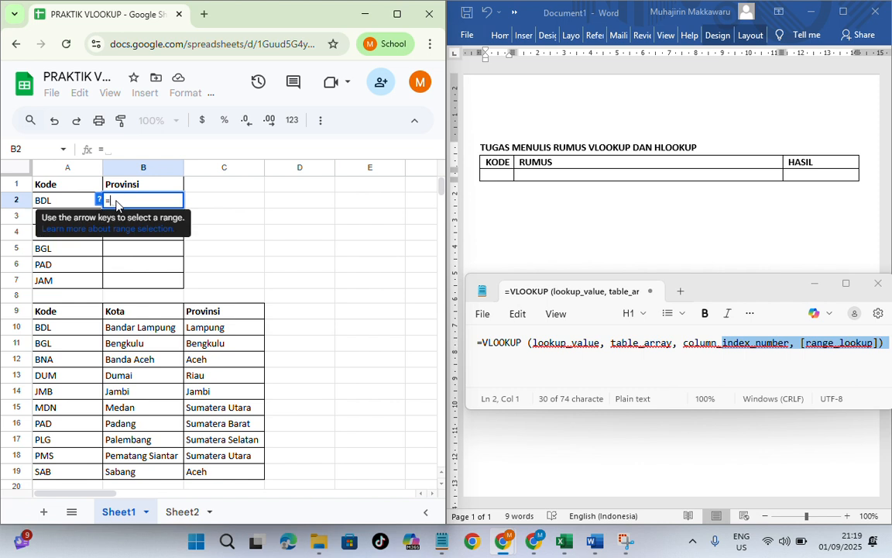
text(VLO)
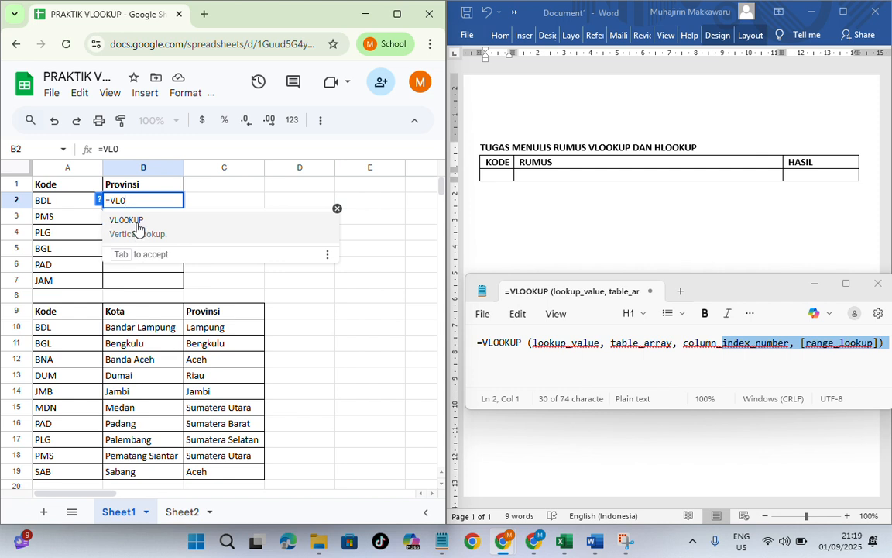
click(136, 226)
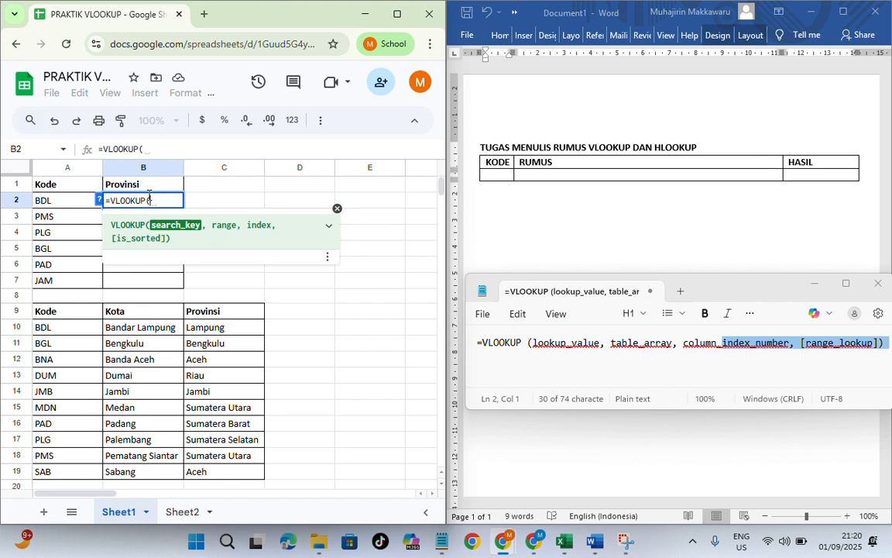
click(75, 204)
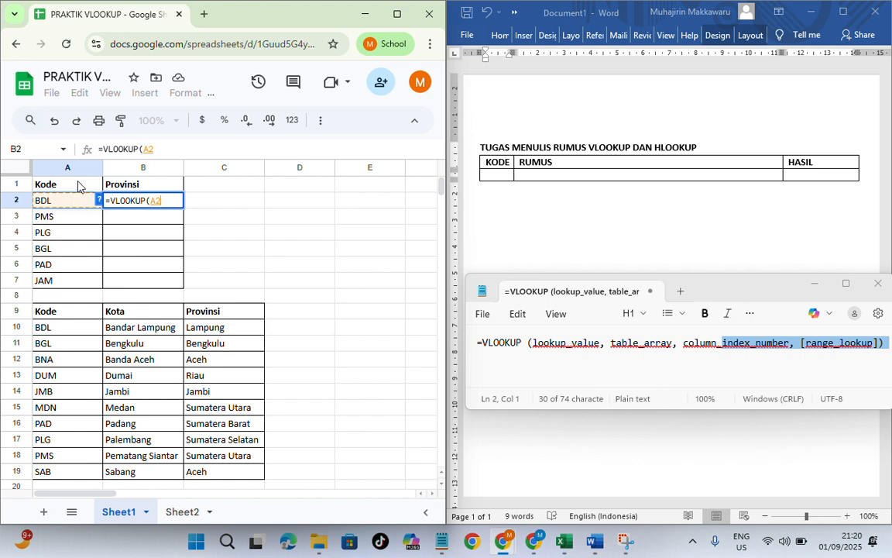
click(164, 202)
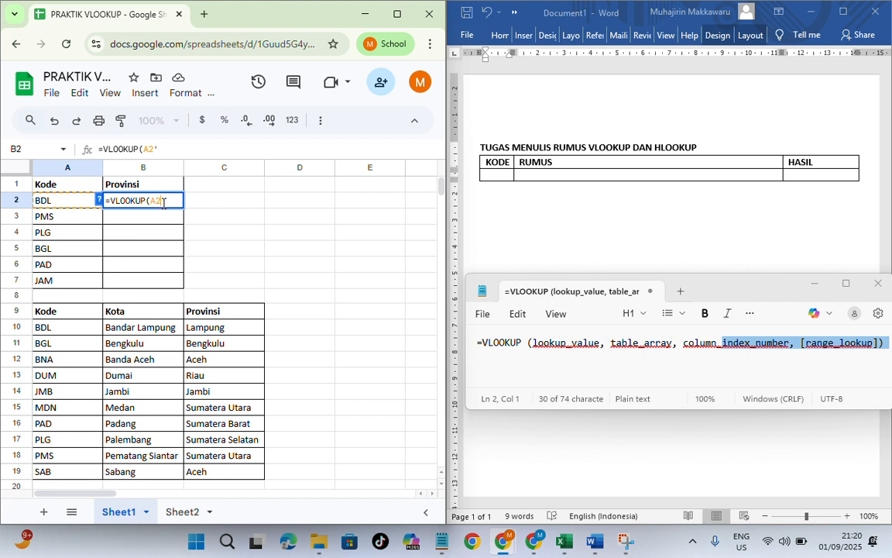
text(,)
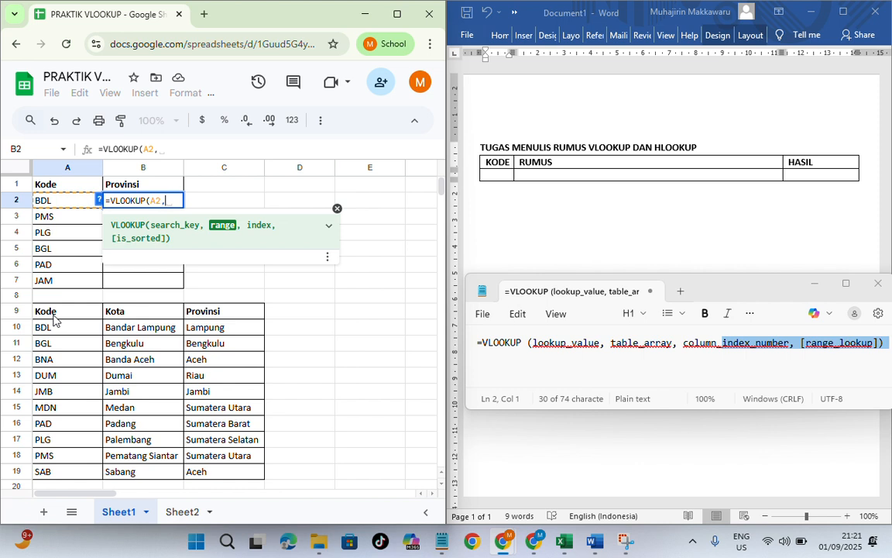
Step: Supply A9:C19 as the VLOOKUP range and make it absolute as $A$9:$C$19
drag(48, 317, 223, 475)
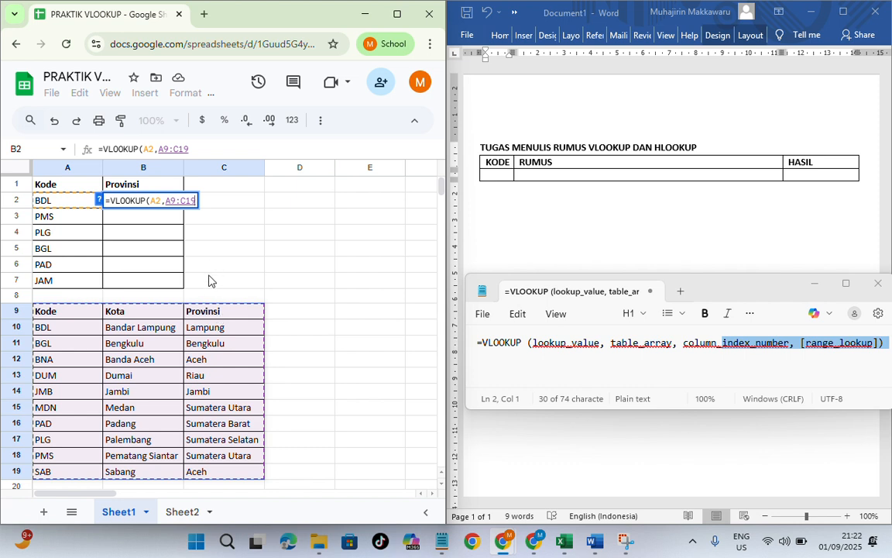
click(167, 202)
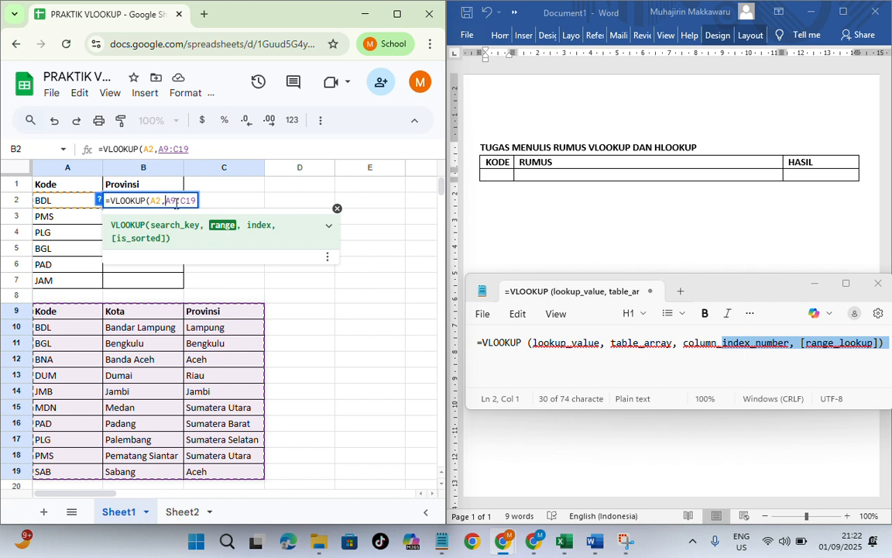
text($A)
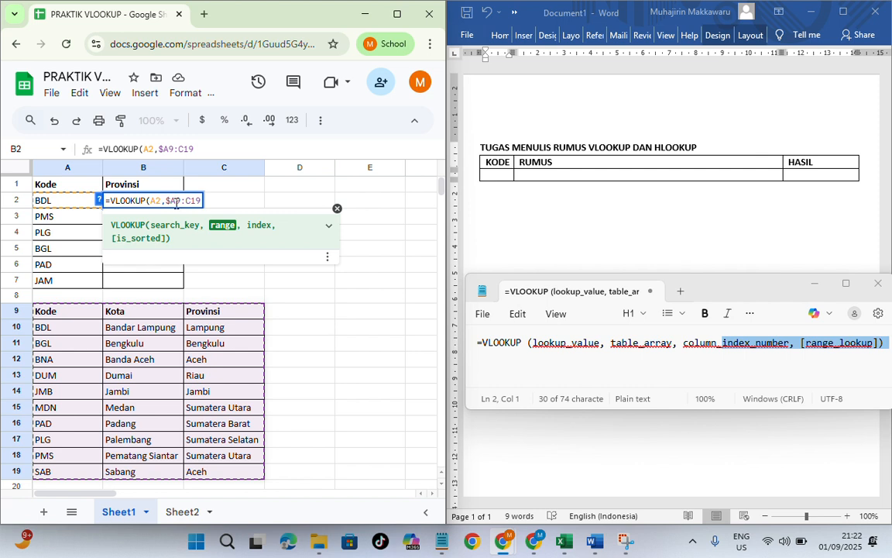
text($)
key(Right)
key(Right)
text($A)
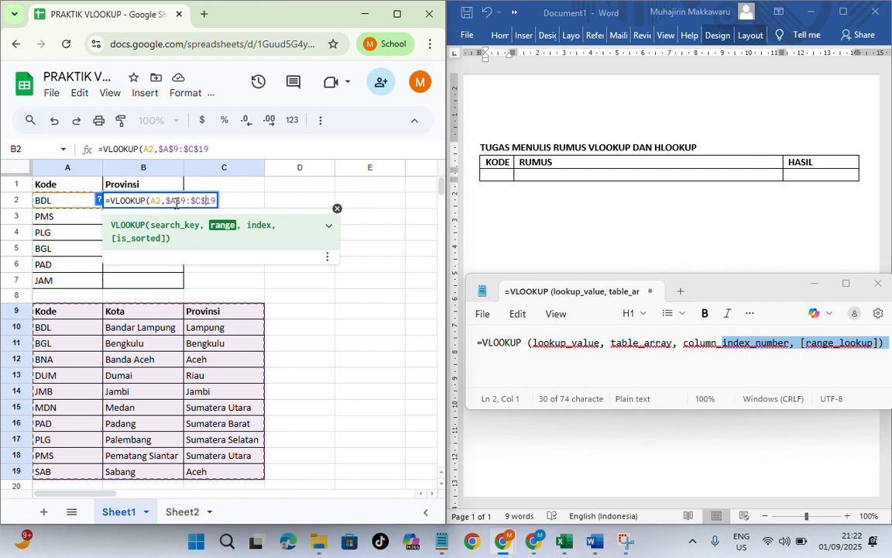
text($)
Step: Add column index 3 and the suggested FALSE function as the VLOOKUP formula's last arguments
text(,)
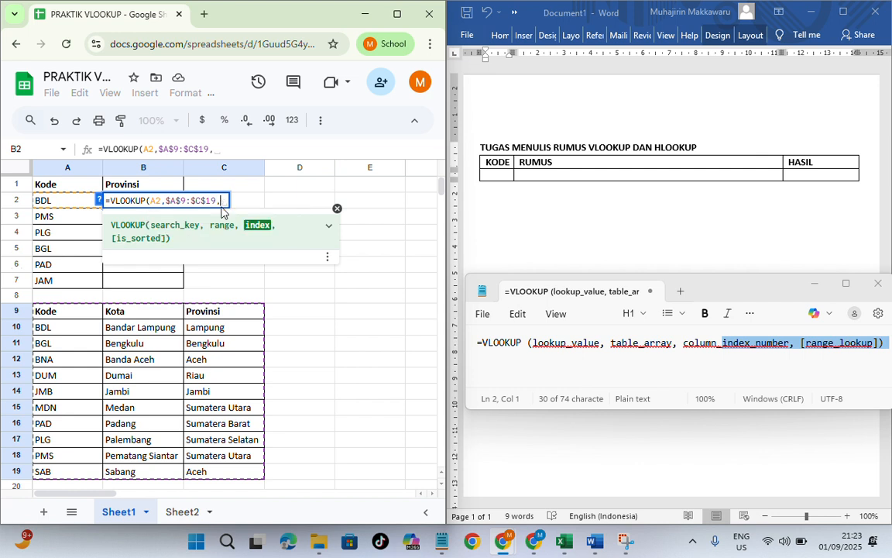
text(3)
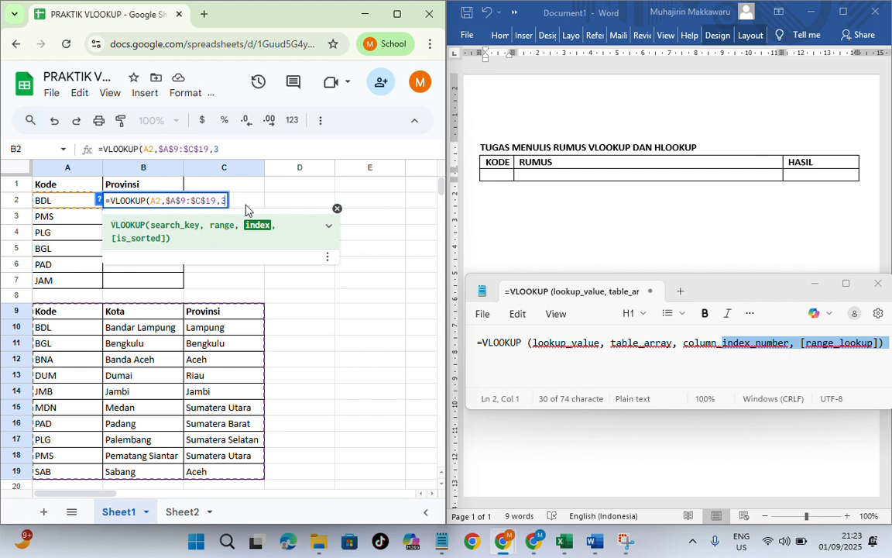
text(,)
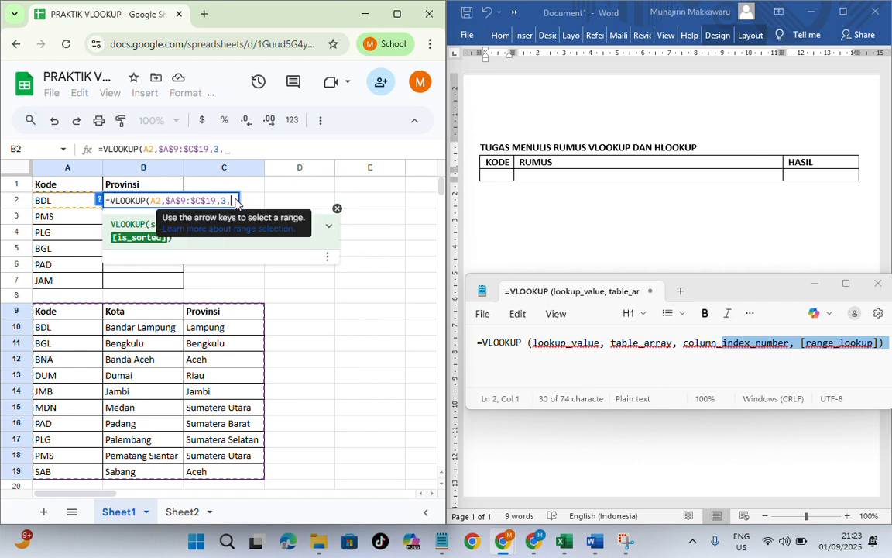
text(FA)
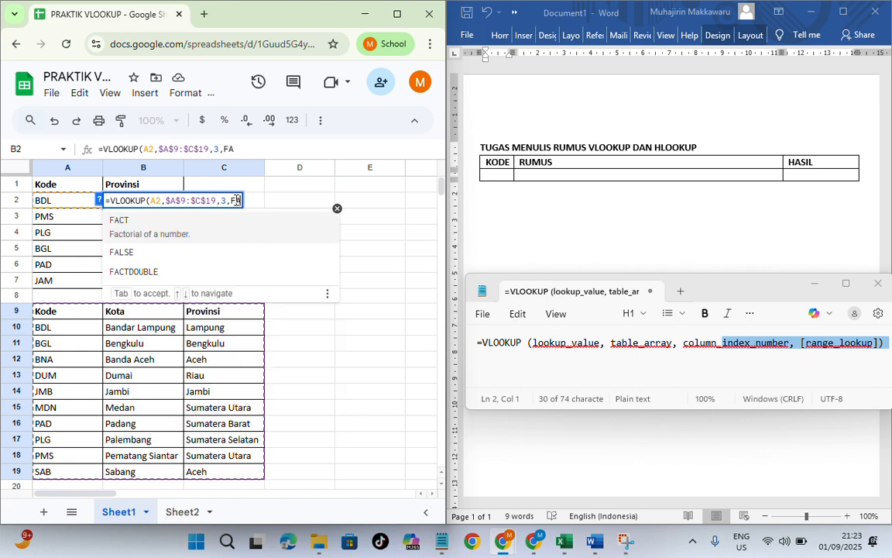
text(LSE)
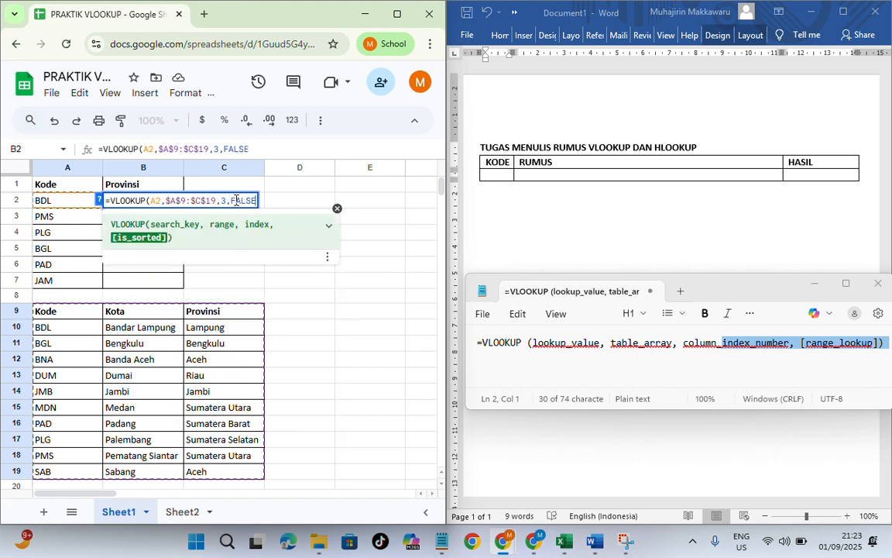
key(BackSpace)
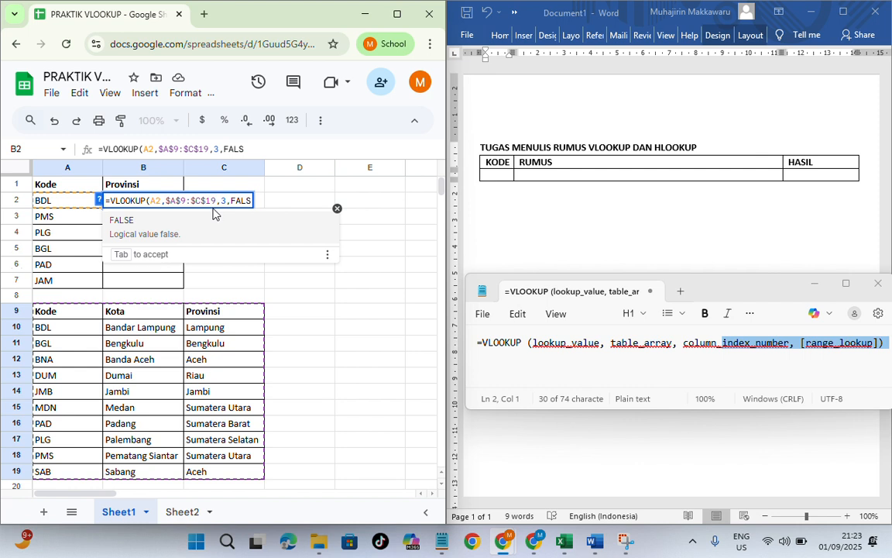
click(123, 221)
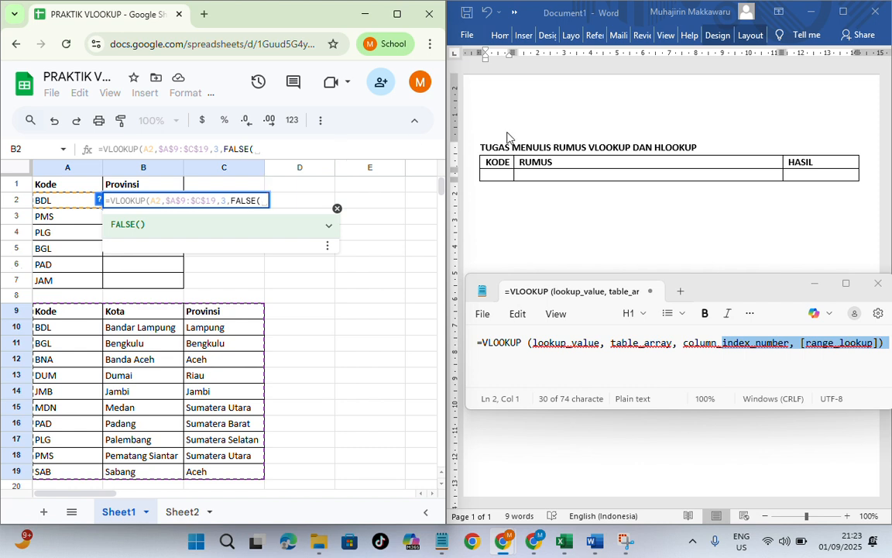
Step: Switch to the Word document and enter BDL in the empty cell under KODE
click(494, 181)
text(B)
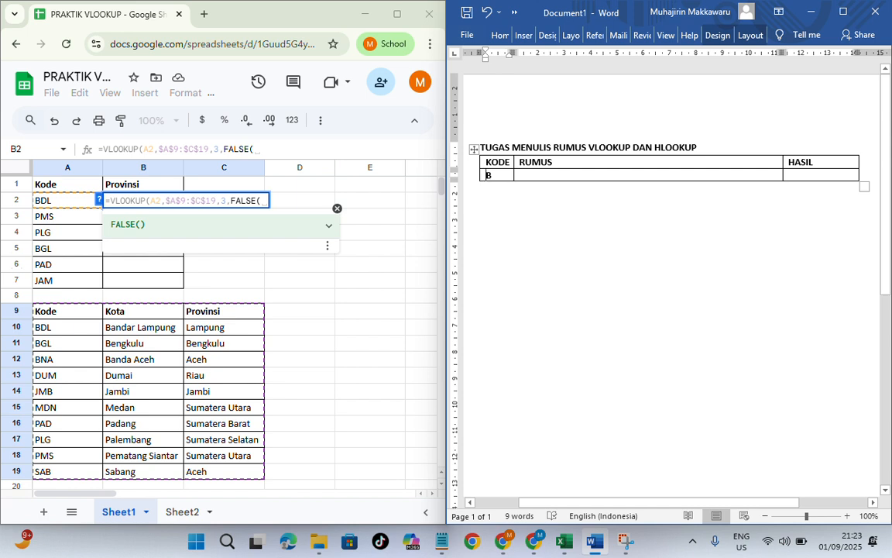
text(DL)
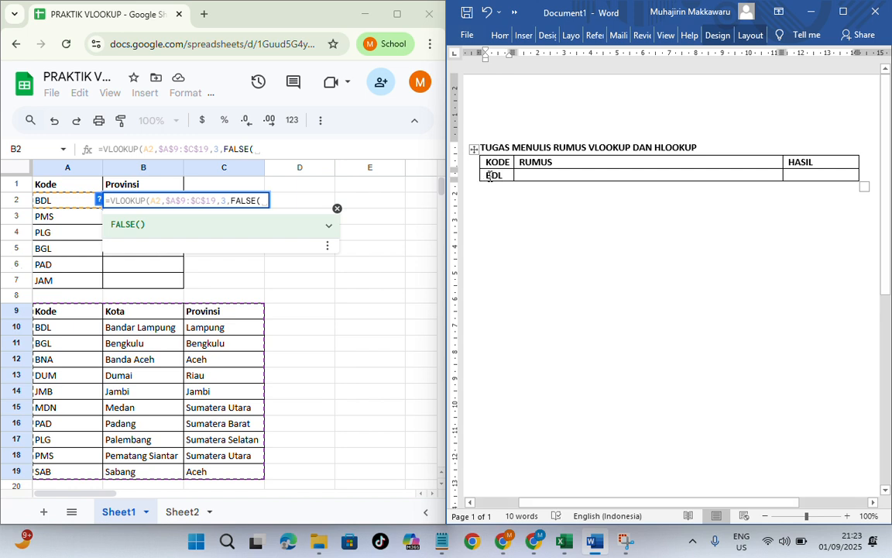
click(529, 174)
text(=VLOO)
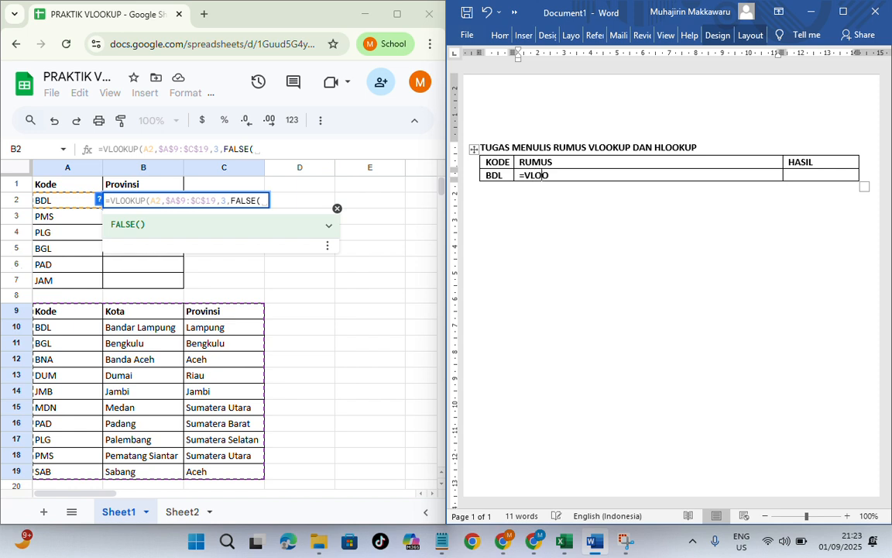
text(KUP)
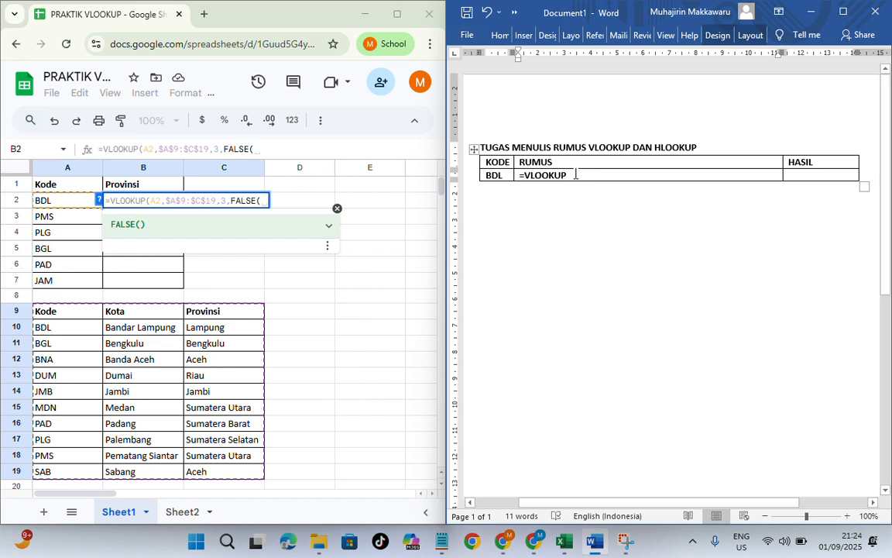
text(()
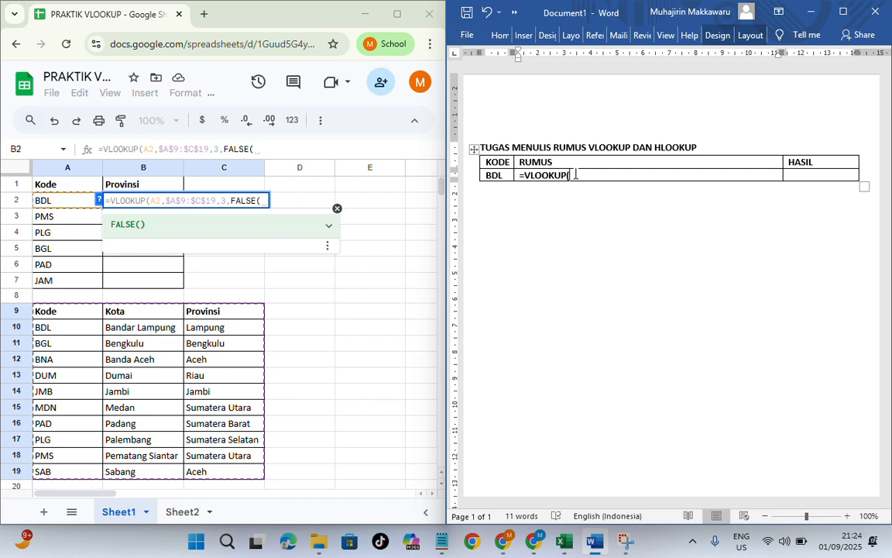
text(A2)
Step: Copy the whole VLOOKUP formula from cell B2 in Google Sheets and paste it over the RUMUS entry of the BDL row in Word
drag(107, 200, 271, 200)
key(ctrl+c)
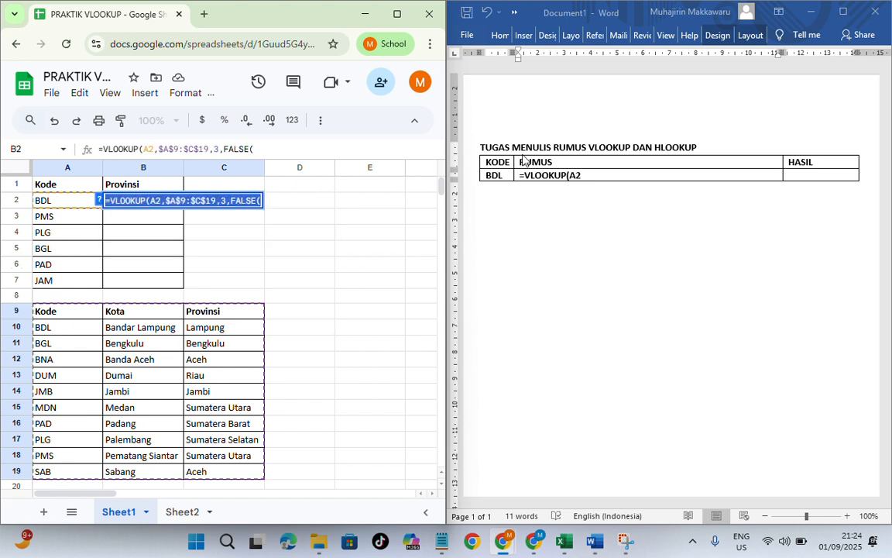
click(545, 180)
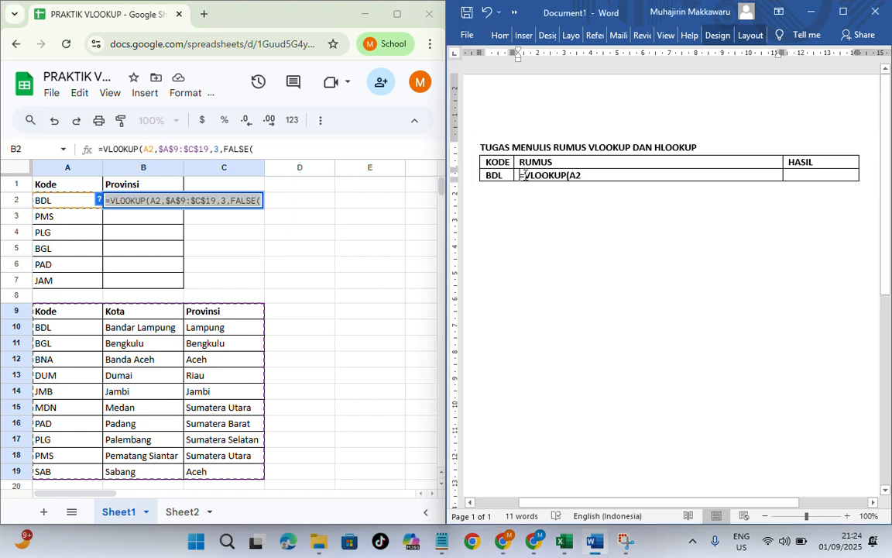
drag(517, 176, 584, 175)
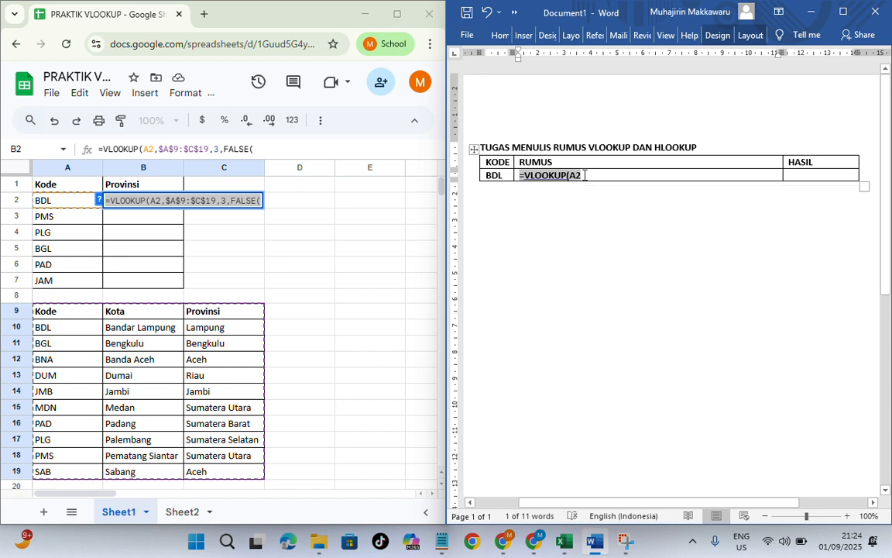
key(ctrl+v)
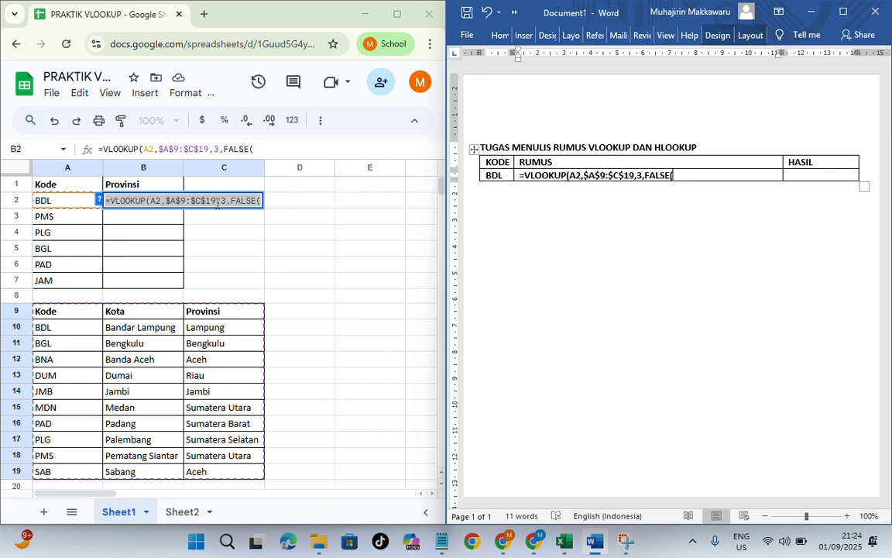
Step: Return to Google Sheets and commit the VLOOKUP formula in cell B2
click(165, 200)
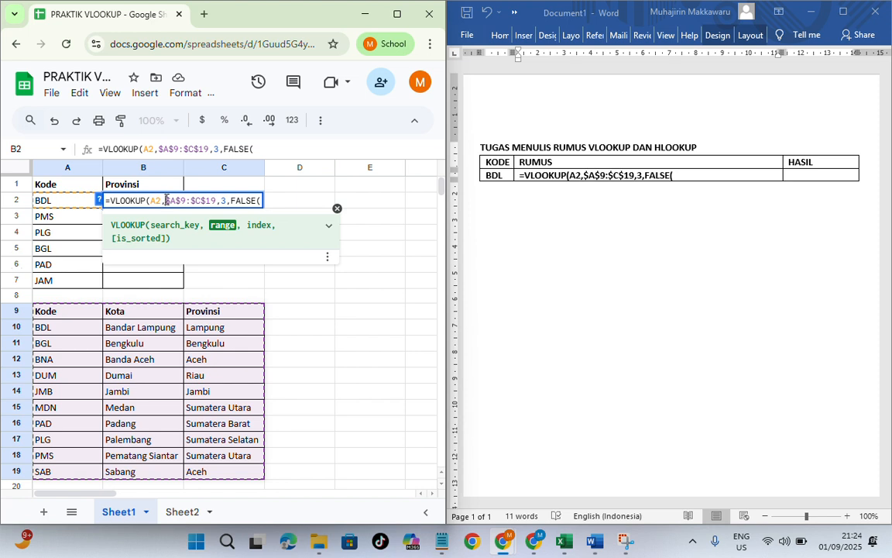
key(Return)
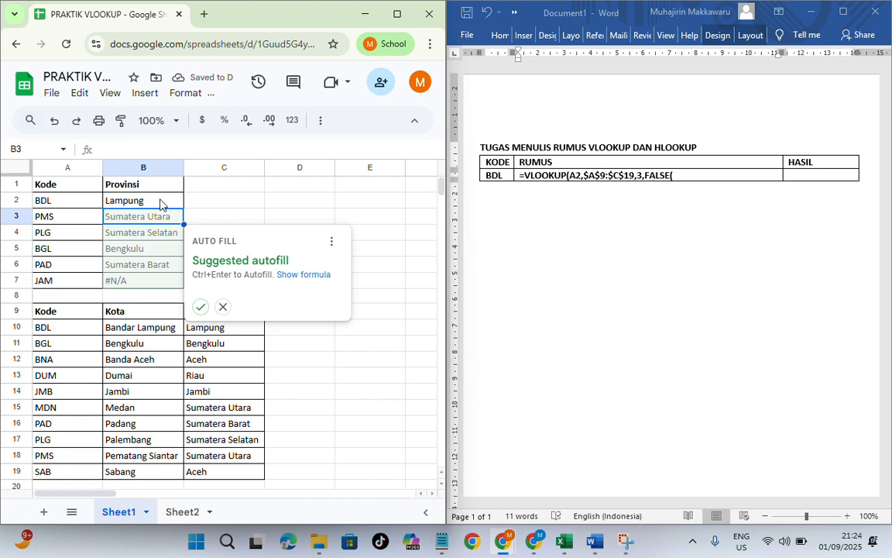
click(160, 203)
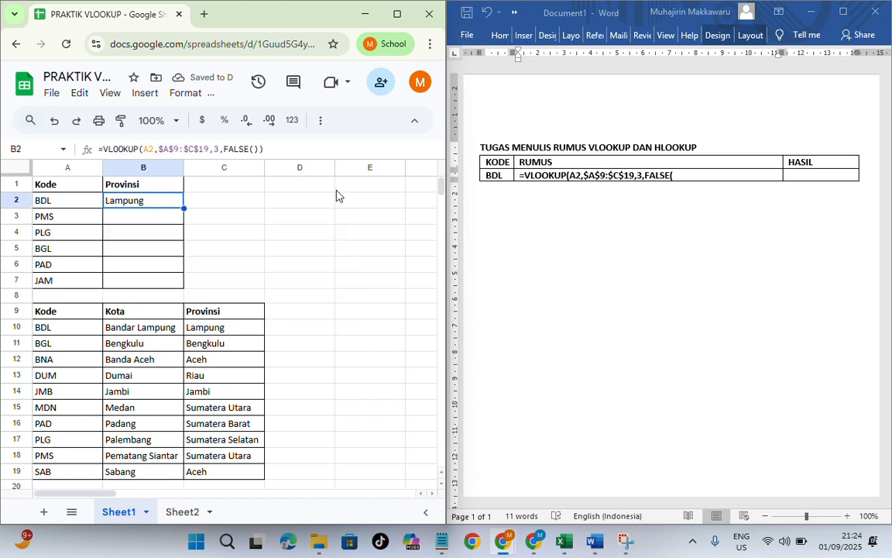
Step: Switch to Word and enter LAMPUNG in the HASIL cell of the BDL row
click(845, 181)
click(844, 182)
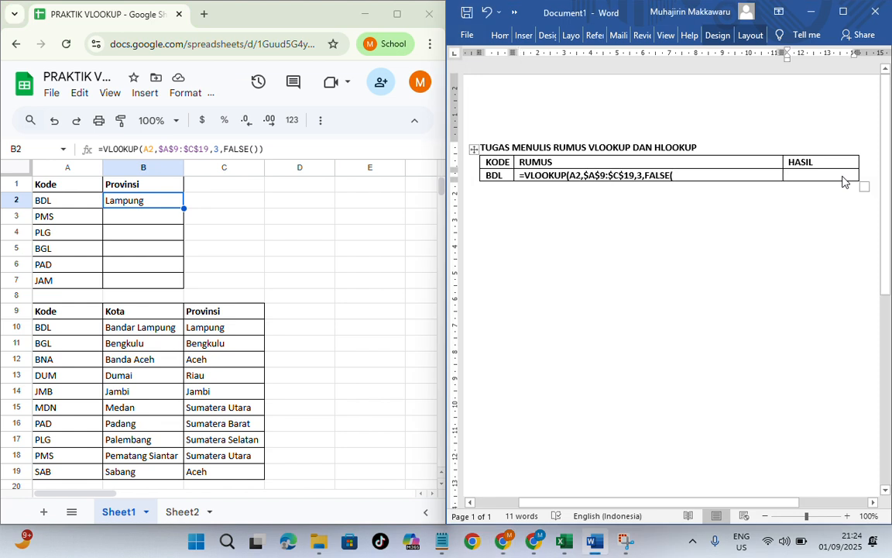
text(LAM)
text(PUNG)
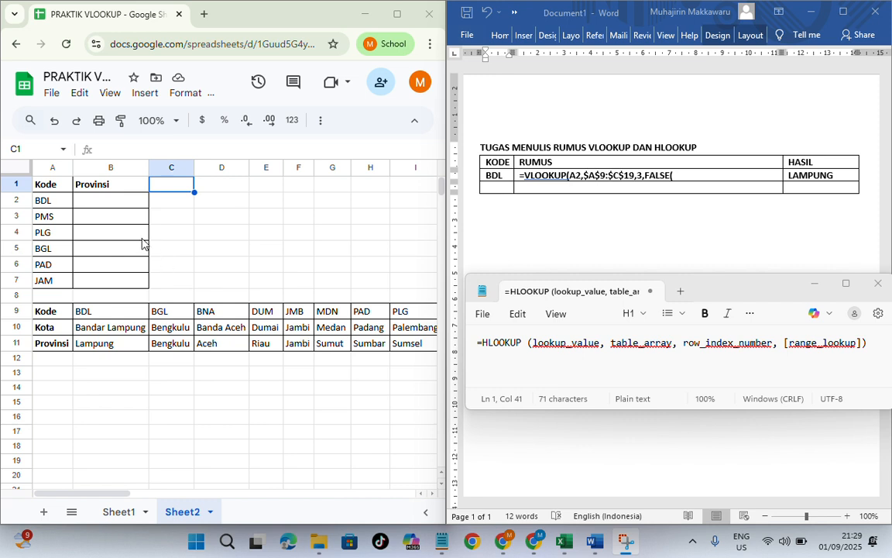
Step: Start an HLOOKUP formula in cell B3 of Sheet2 with A3 as the search key
click(100, 218)
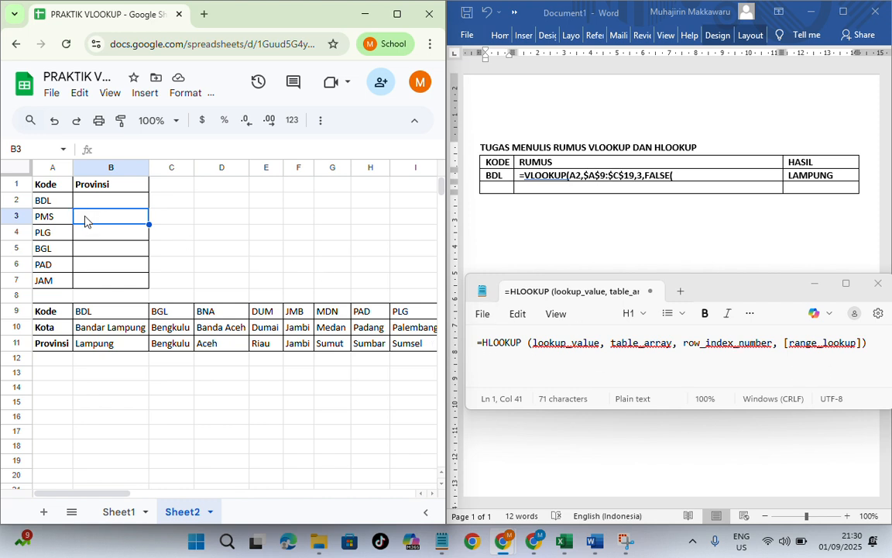
text(=)
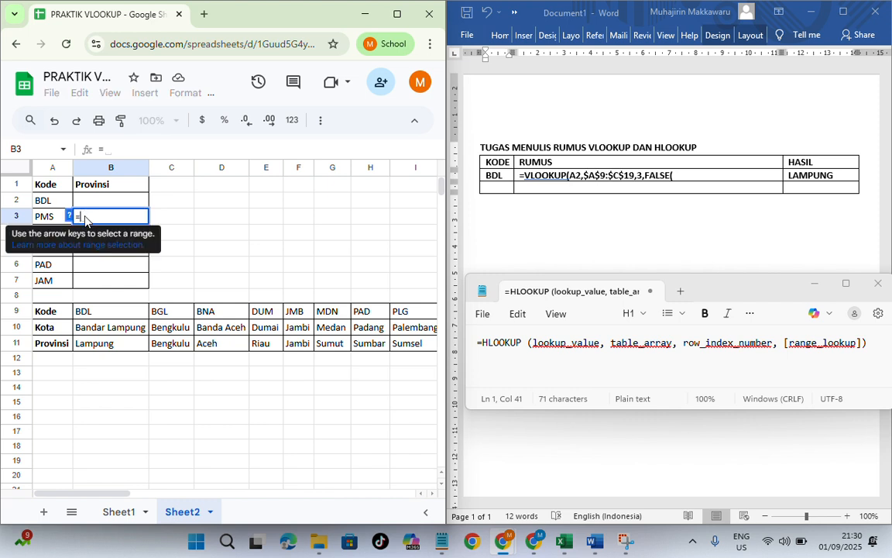
text(hloo)
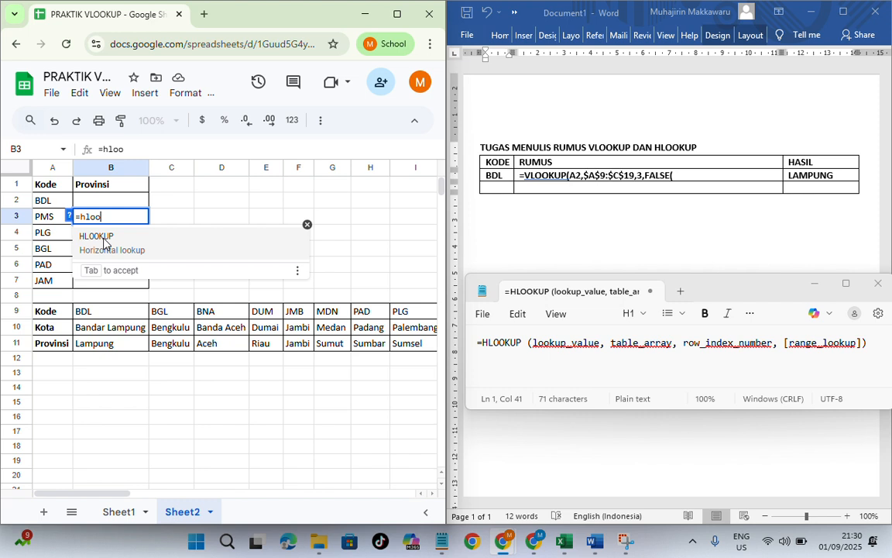
click(103, 240)
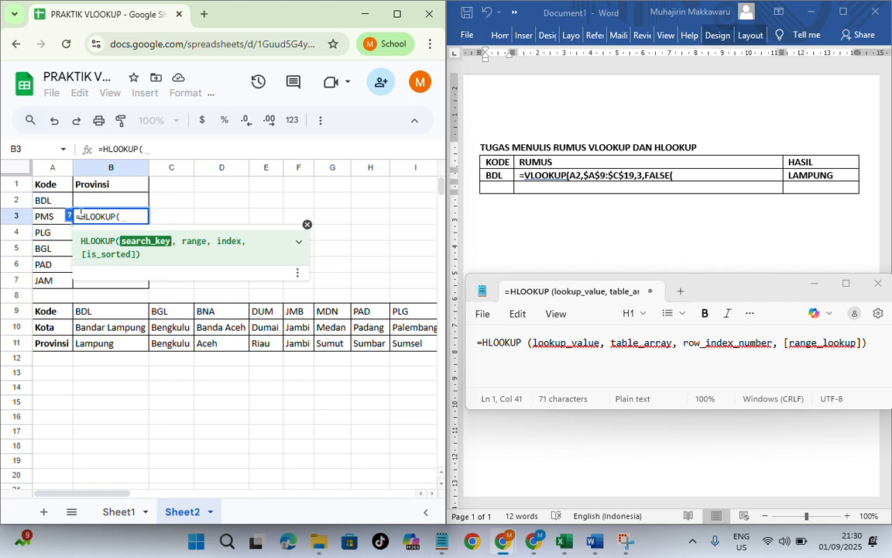
click(47, 220)
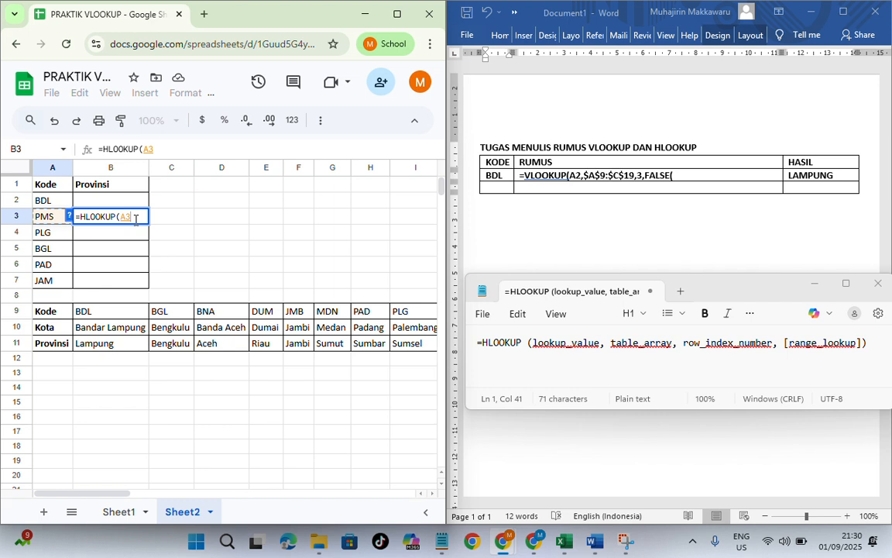
text(,)
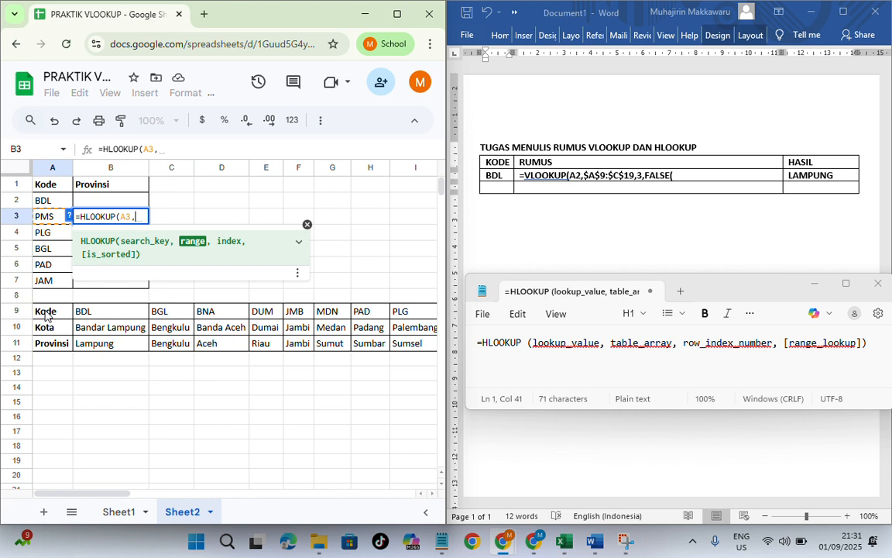
Step: Set the HLOOKUP range to the horizontal reference table A9:K11 and check that it covers all the columns
drag(46, 314, 151, 352)
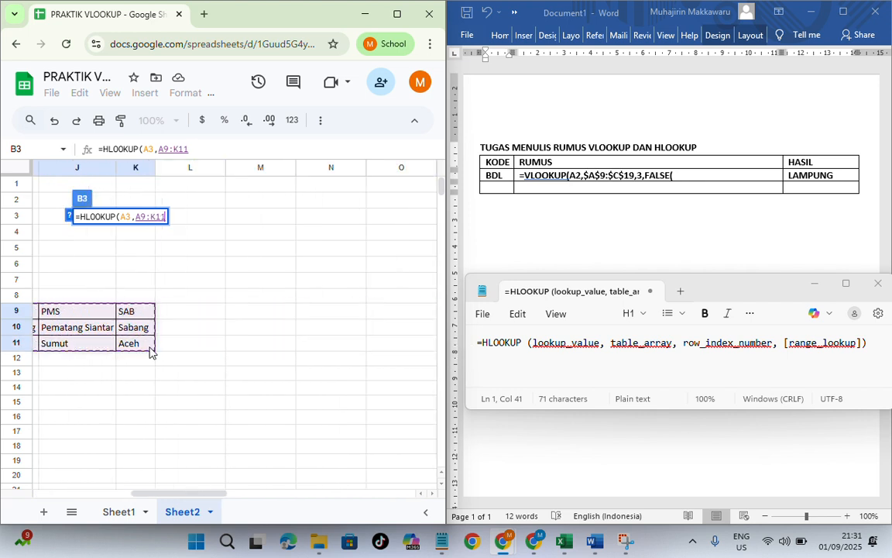
drag(177, 494, 49, 492)
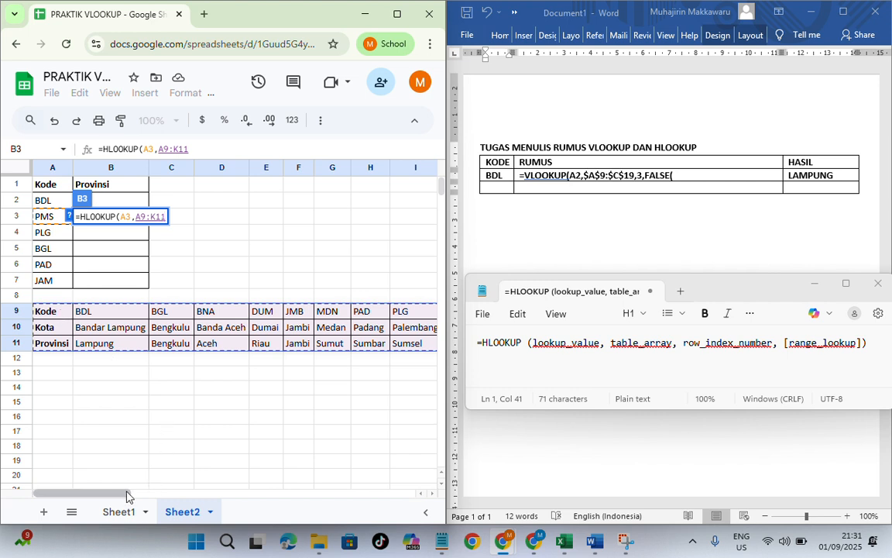
drag(124, 494, 191, 503)
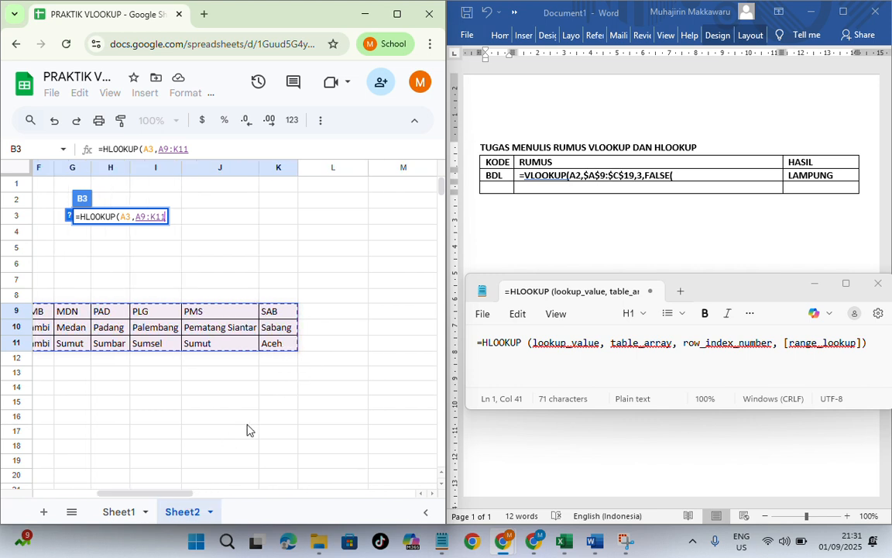
drag(170, 495, 19, 493)
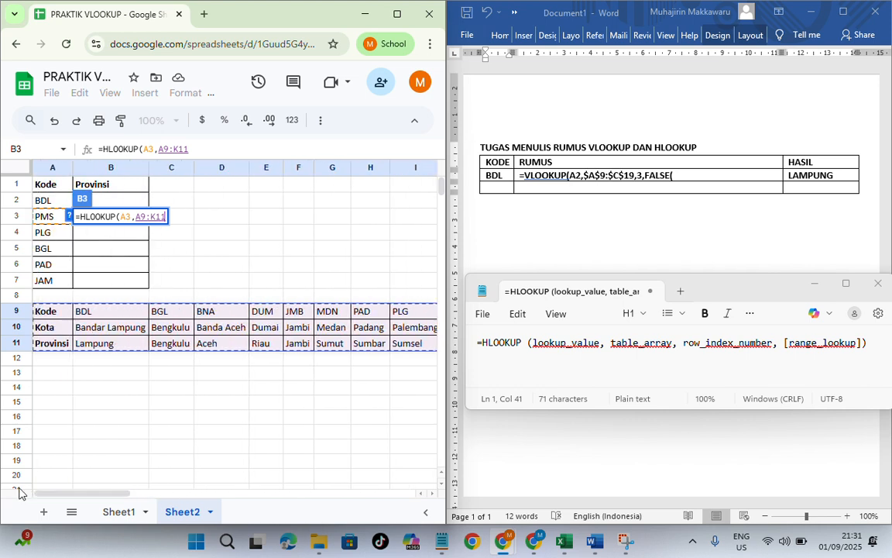
Step: Make the HLOOKUP range absolute so that it reads $A$9:$K$11
click(138, 218)
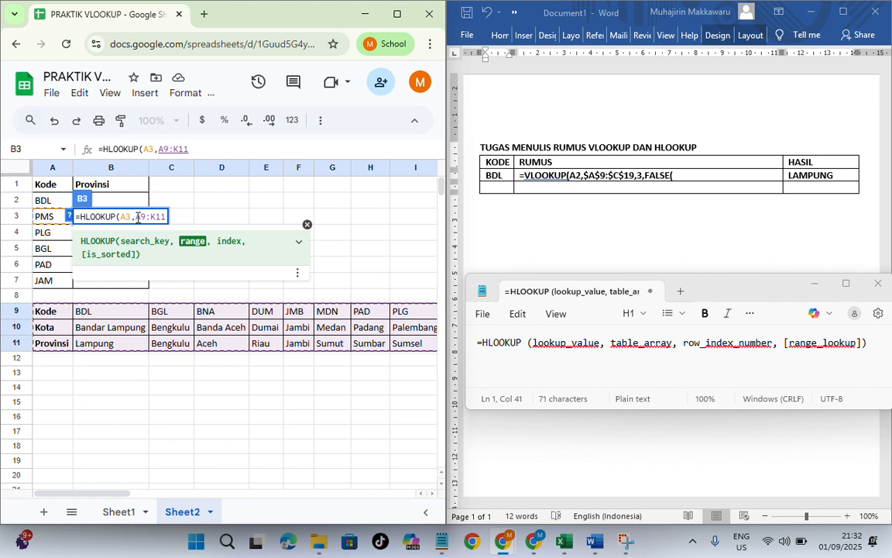
text($)
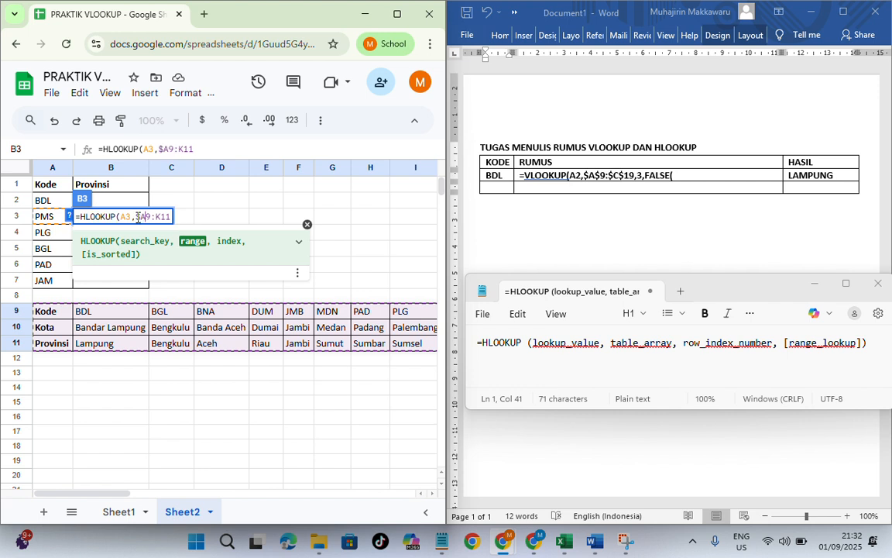
key(Right)
text($A$)
key(Right)
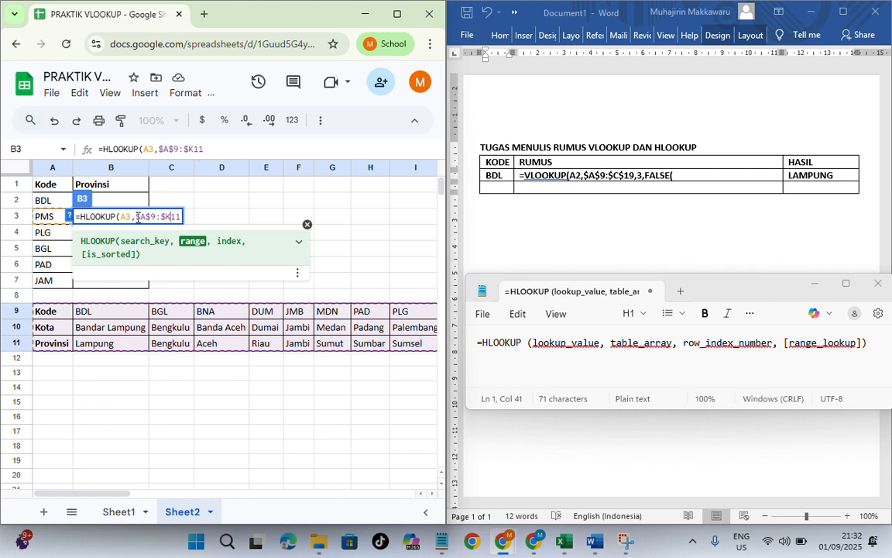
text($11)
Step: Add row index 3 and FALSE as the last two arguments of the HLOOKUP formula
text(,)
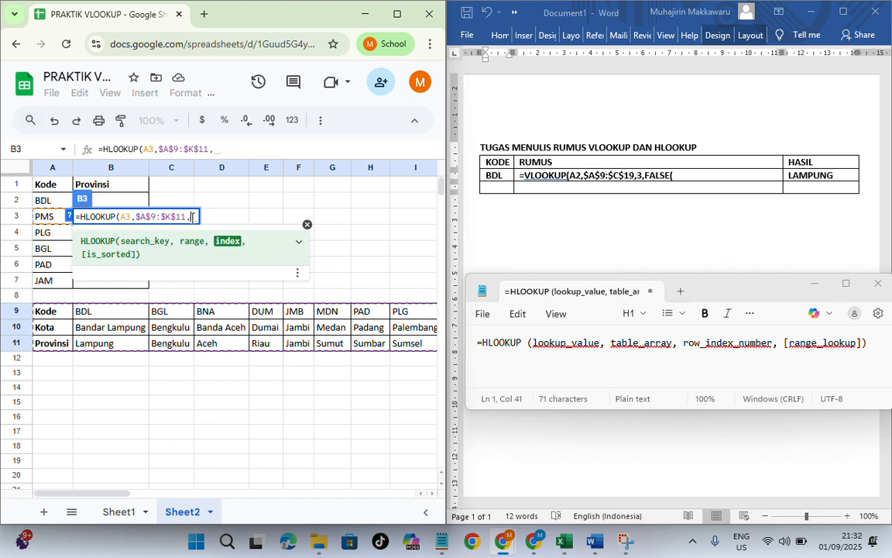
text(3)
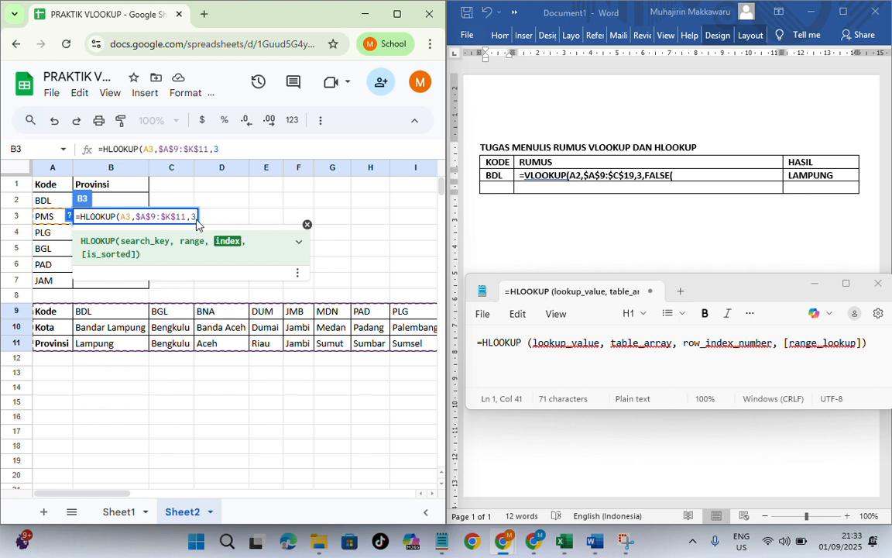
text(,)
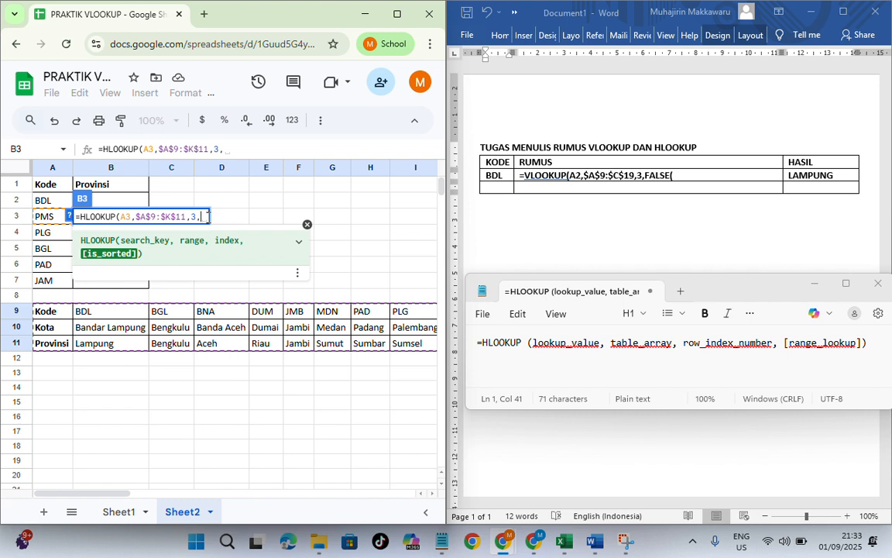
text(fal)
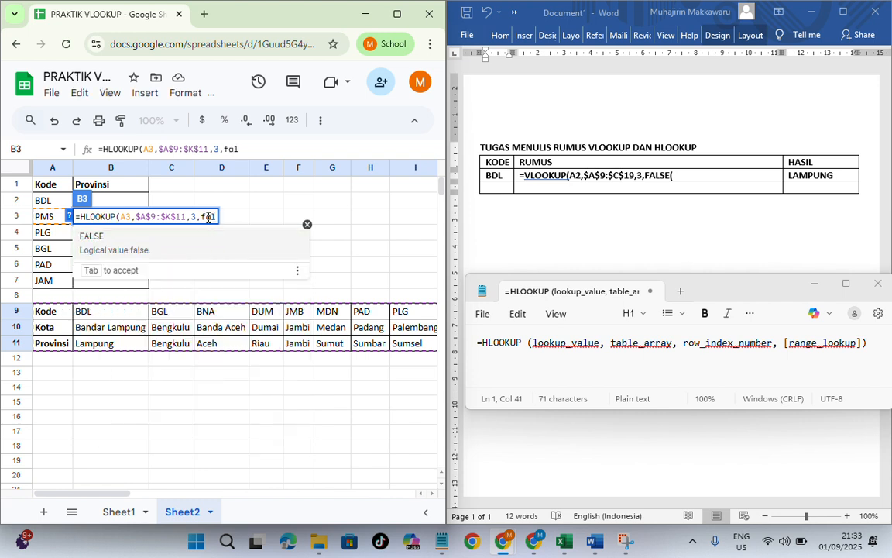
text(s)
click(91, 238)
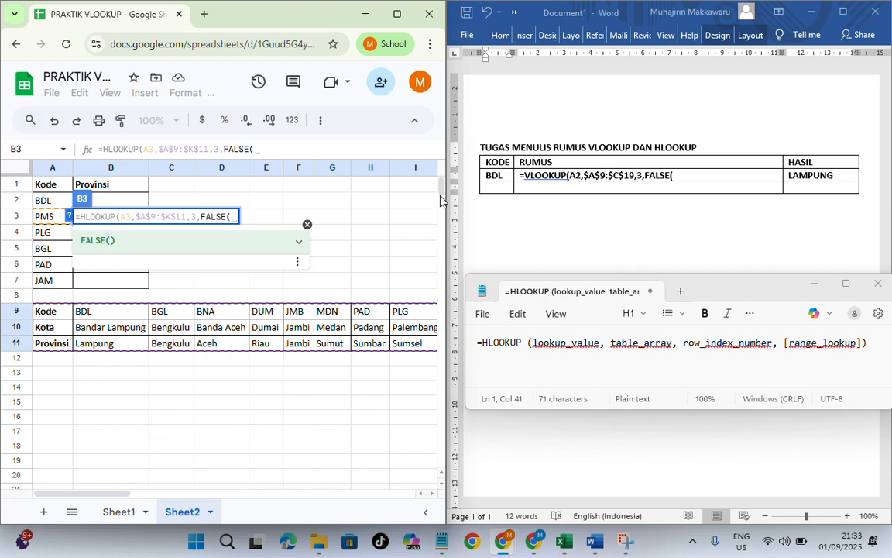
Step: Switch to the Word document and enter PMS in the empty KODE cell below BDL
click(491, 195)
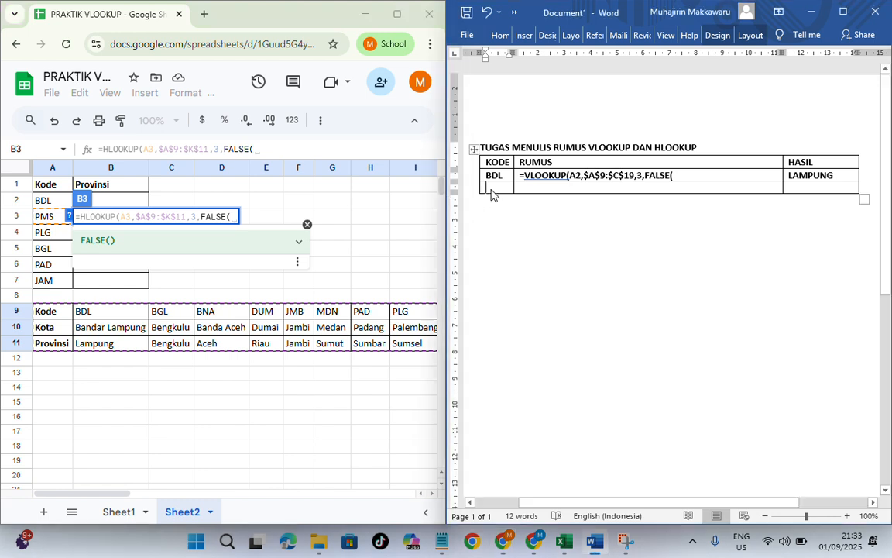
text(p)
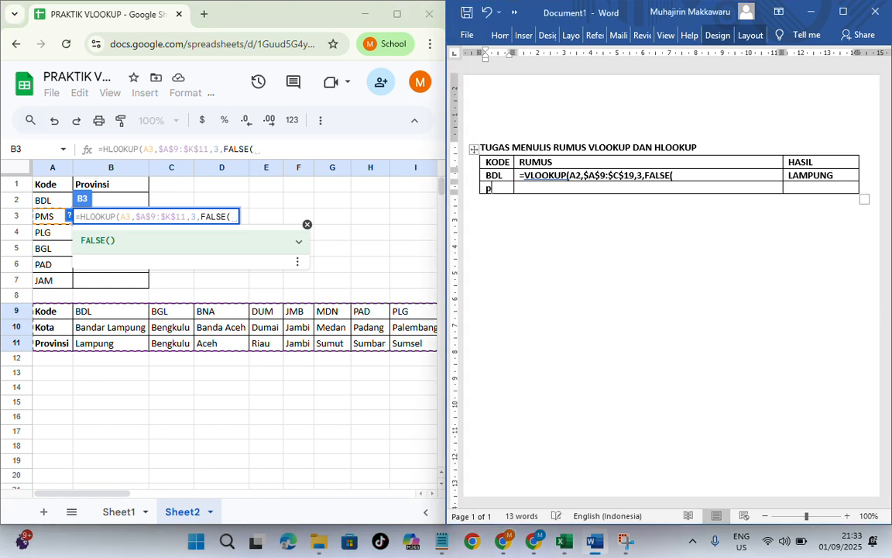
key(BackSpace)
text(PMS)
Step: Copy the whole HLOOKUP formula from cell B3 in Google Sheets and paste it into the RUMUS cell of the PMS row in Word
drag(77, 218, 241, 225)
key(ctrl+c)
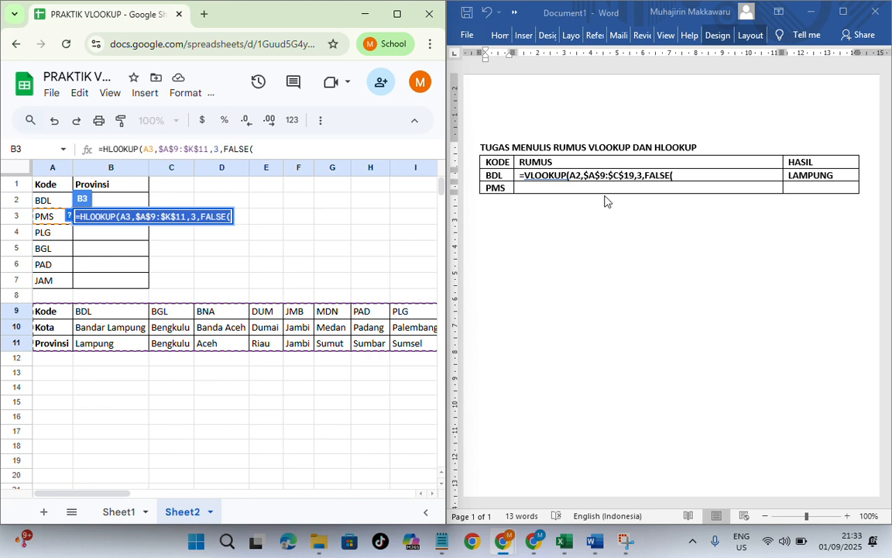
click(570, 194)
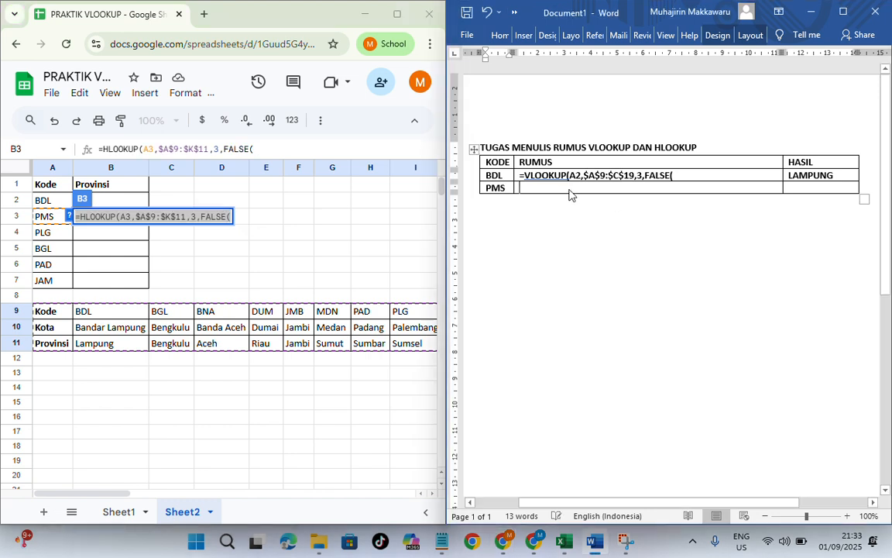
click(555, 187)
key(ctrl+v)
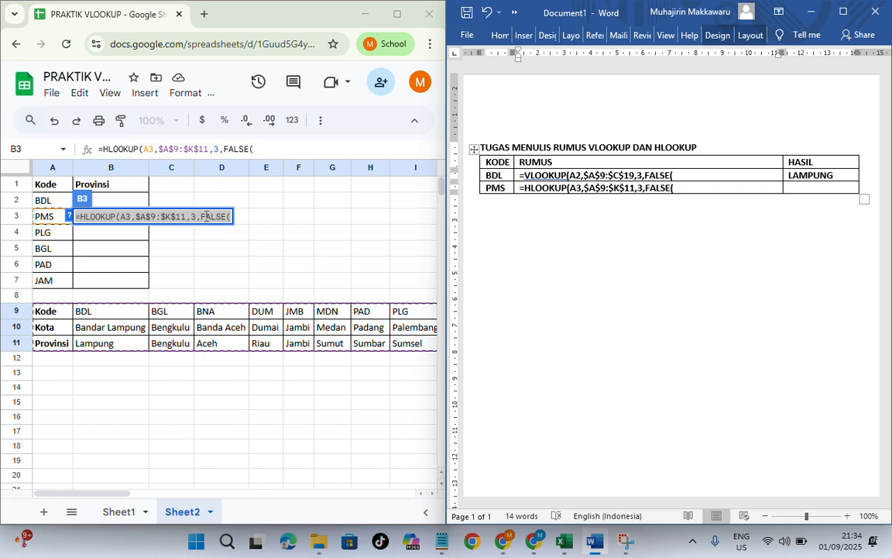
Step: Return to Google Sheets, commit the HLOOKUP formula in cell B3 and select that cell again
click(143, 216)
key(Return)
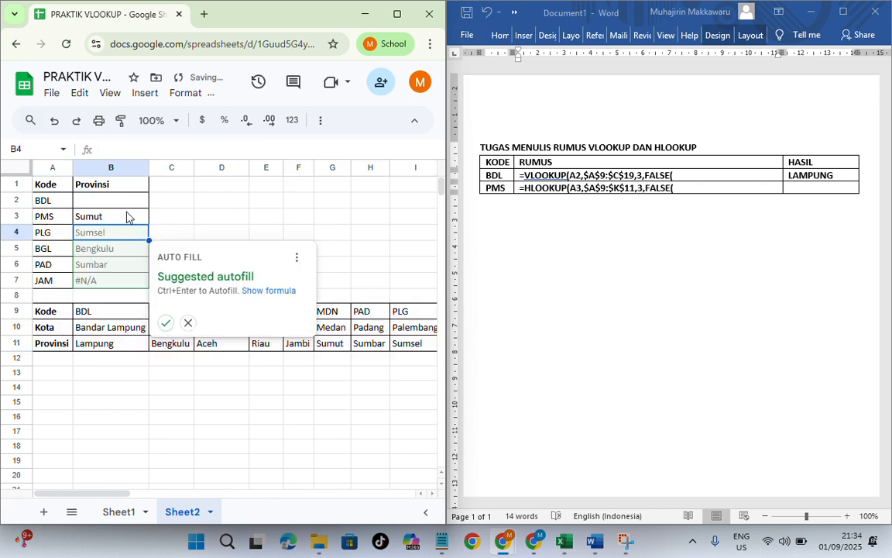
click(118, 218)
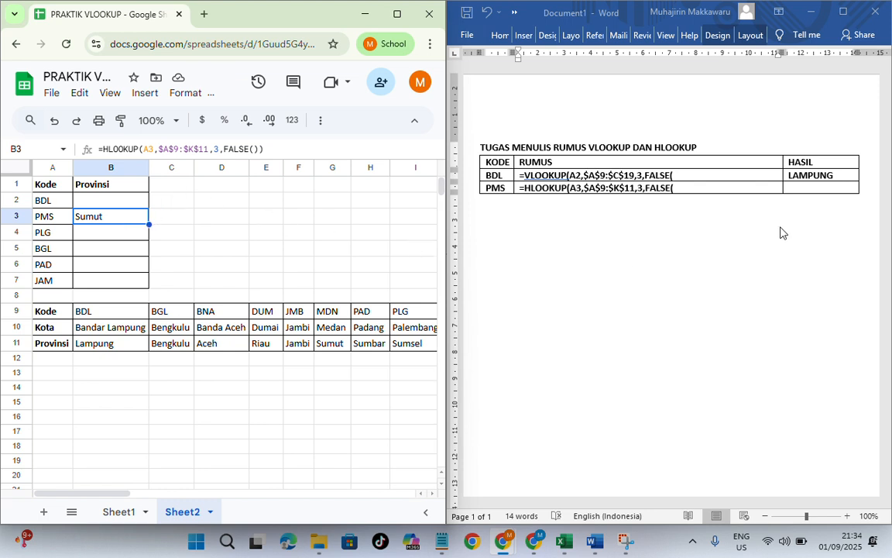
Step: Switch to Word and enter SUMUT in the HASIL cell of the PMS row
click(824, 191)
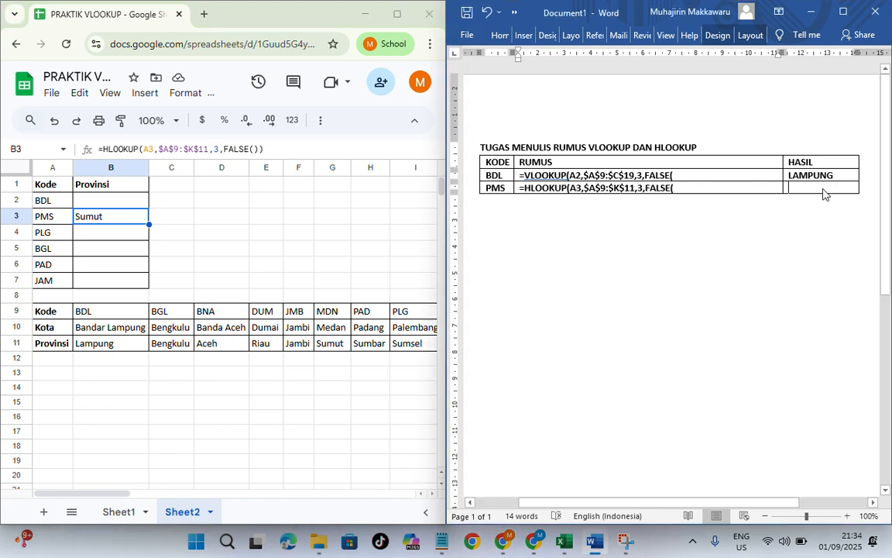
text(SUMUT)
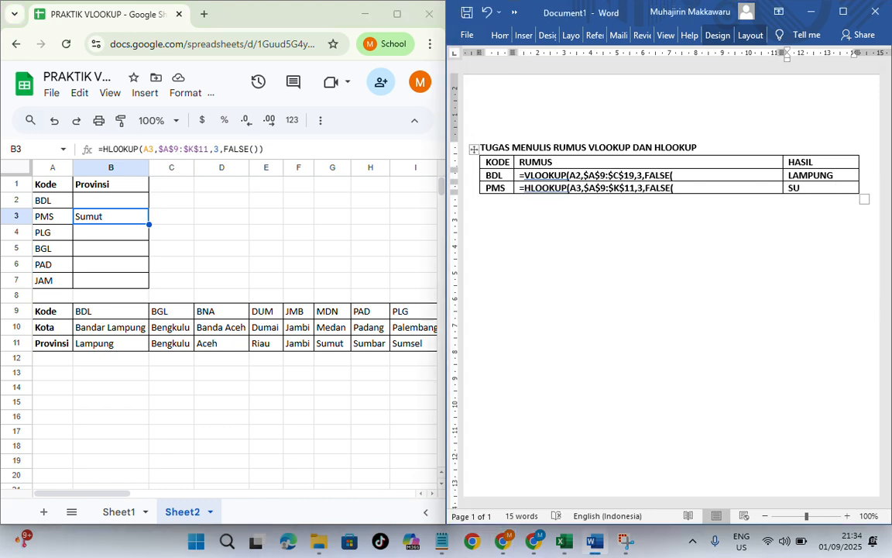